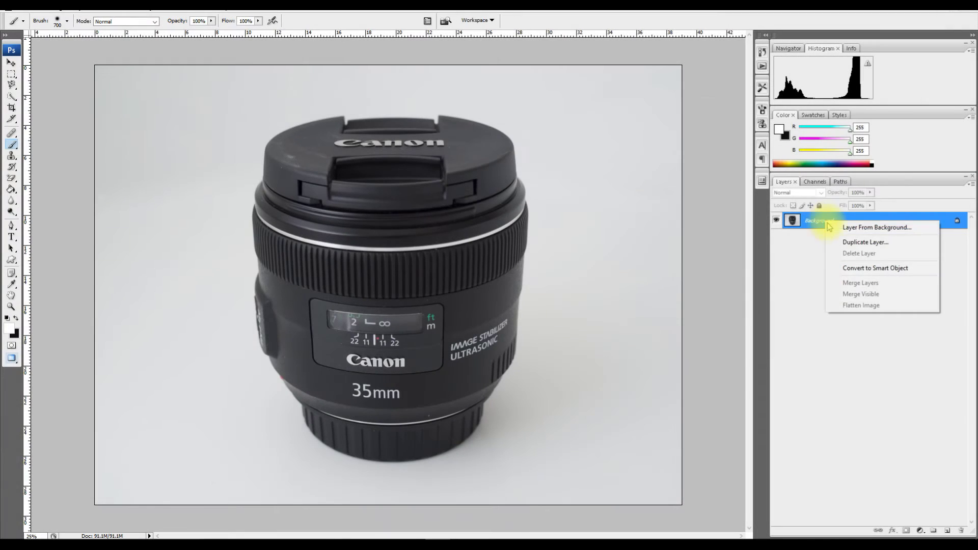
Step: Duplicate the Background layer as a new layer named 'copy'
{"action": "left_click", "coordinate": [797, 241]}
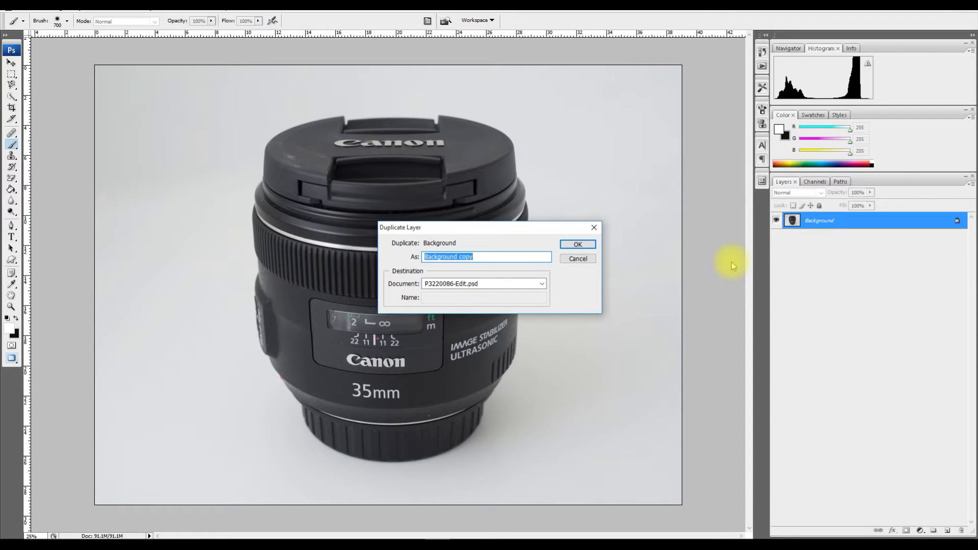
{"action": "type", "text": "copy"}
{"action": "key", "text": "Return"}
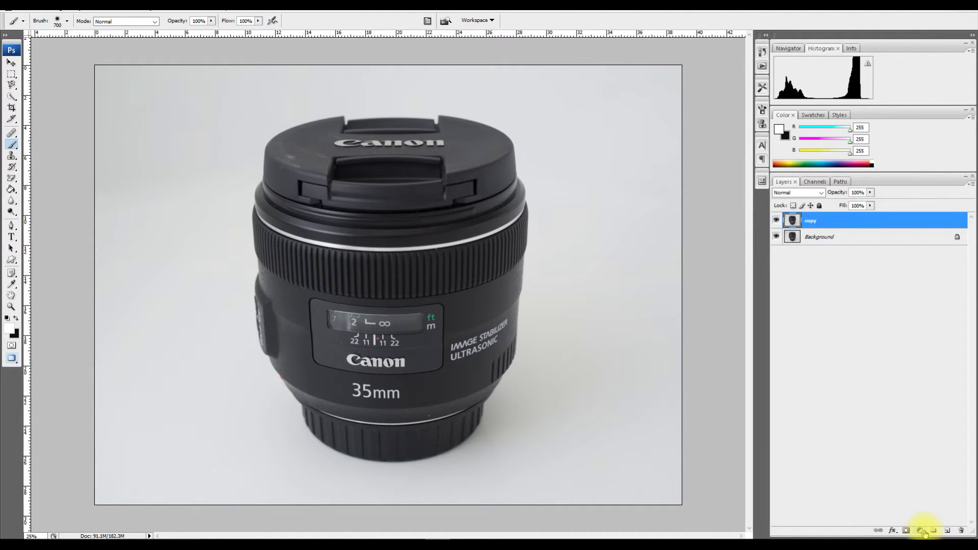
Step: Add a Levels adjustment layer that samples the grey backdrop as the white point
{"action": "left_click", "coordinate": [921, 531]}
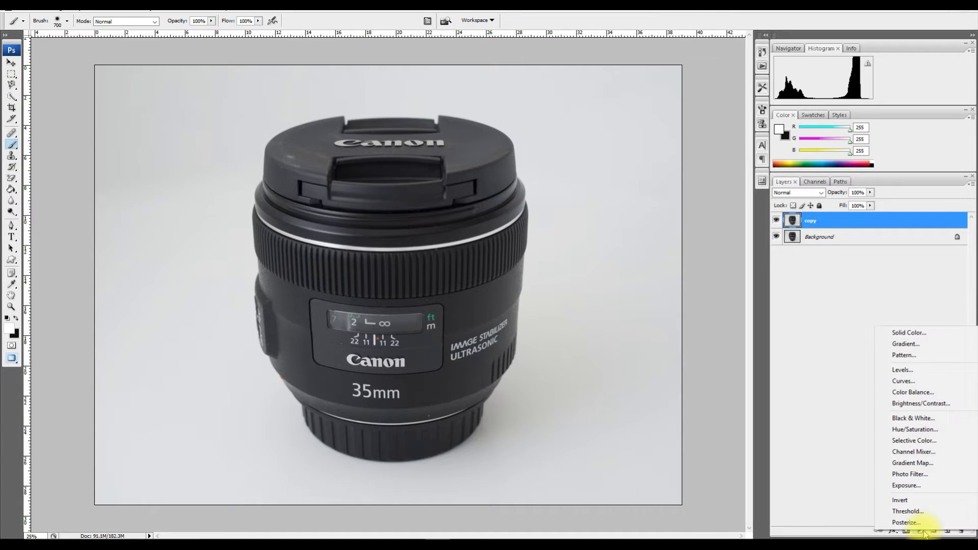
{"action": "left_click", "coordinate": [911, 372]}
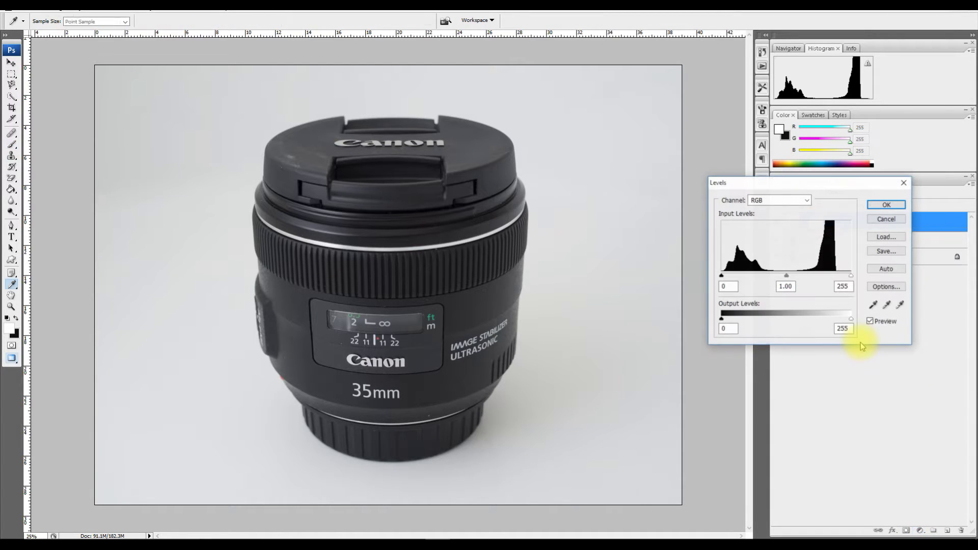
{"action": "left_click", "coordinate": [901, 305]}
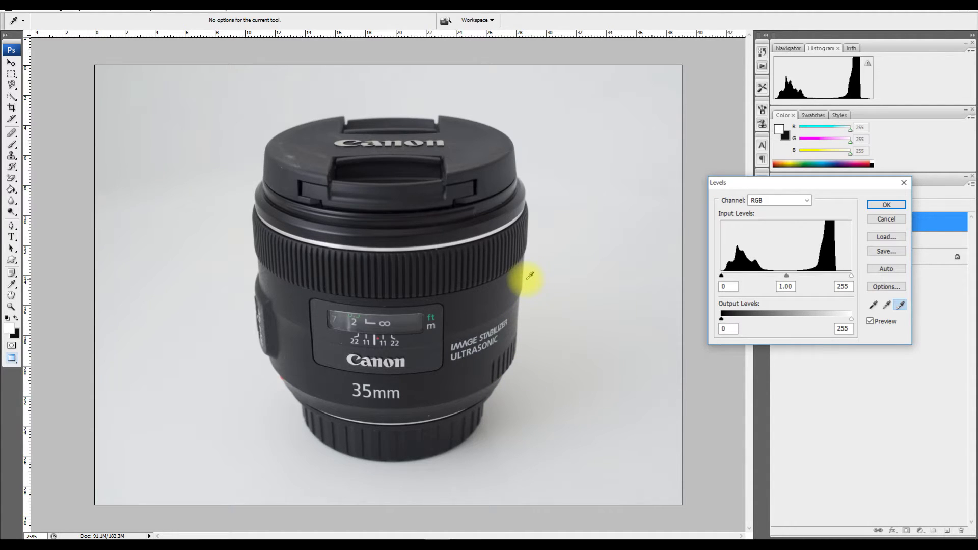
{"action": "left_click", "coordinate": [530, 278]}
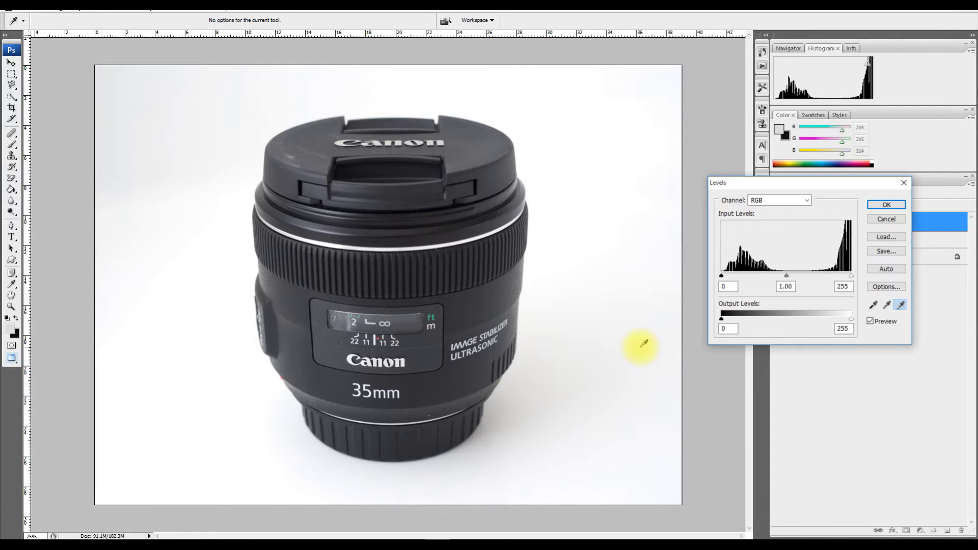
{"action": "left_click", "coordinate": [873, 204]}
Step: Toggle Levels 1 on and off repeatedly to compare against the original
{"action": "left_click", "coordinate": [776, 223]}
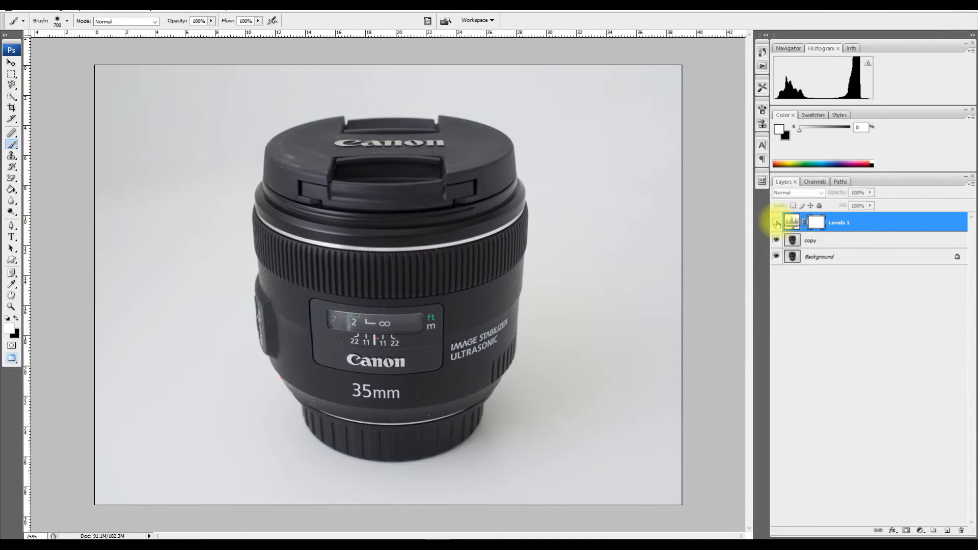
{"action": "left_click", "coordinate": [776, 223]}
{"action": "left_click", "coordinate": [776, 222]}
{"action": "left_click", "coordinate": [776, 223]}
{"action": "left_click", "coordinate": [776, 223]}
{"action": "left_click", "coordinate": [776, 223]}
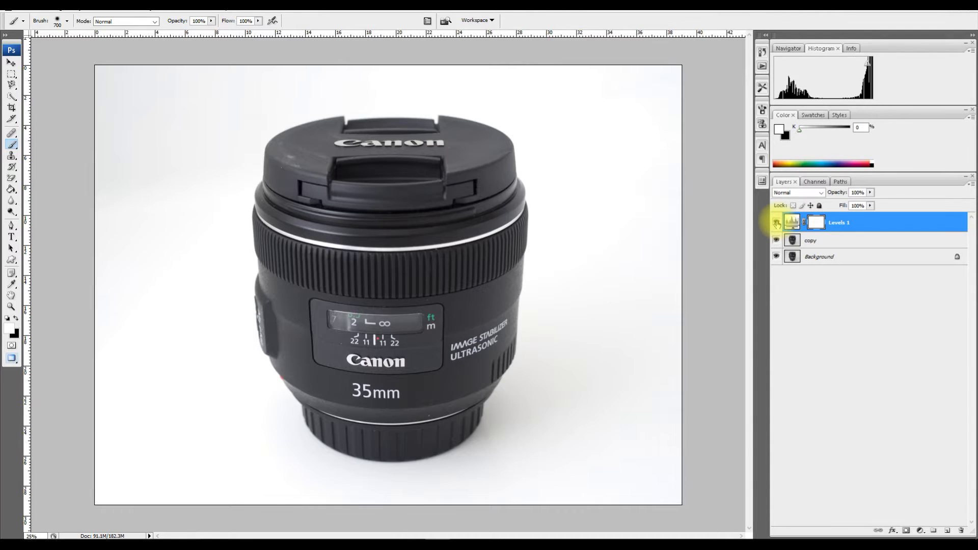
{"action": "left_click", "coordinate": [776, 223]}
{"action": "left_click", "coordinate": [776, 223]}
{"action": "left_click", "coordinate": [776, 223]}
{"action": "left_click", "coordinate": [776, 222]}
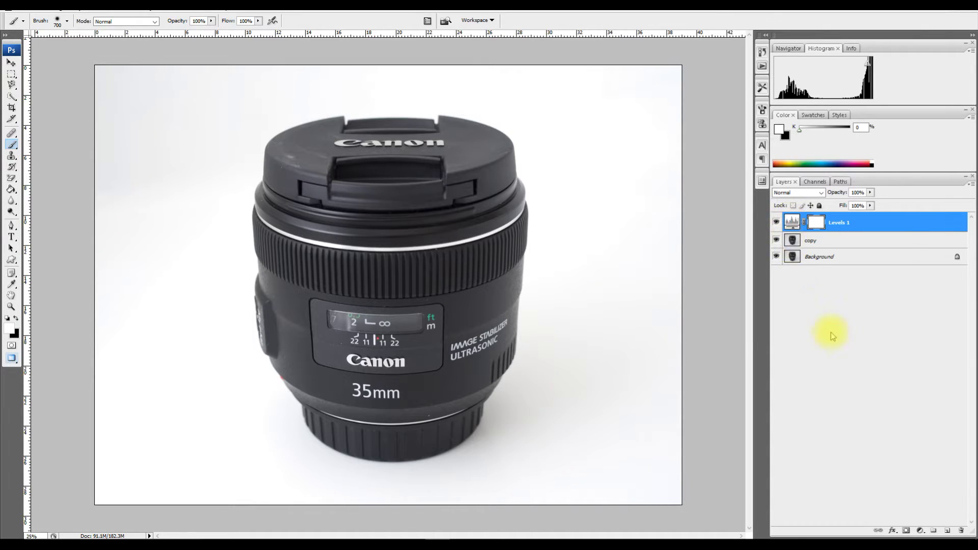
Step: Set the Levels 1 black point by sampling the lens cap
{"action": "key", "text": "ctrl+l"}
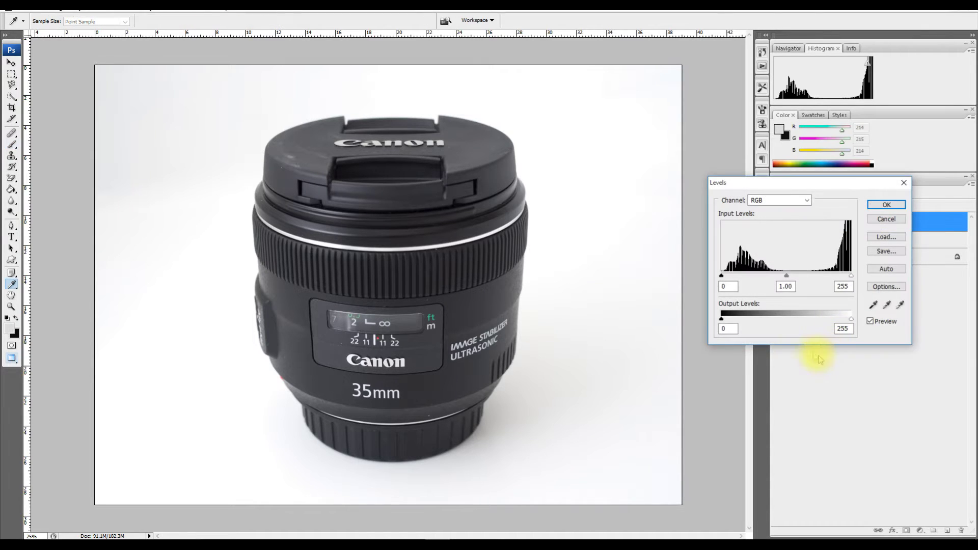
{"action": "left_click", "coordinate": [873, 306]}
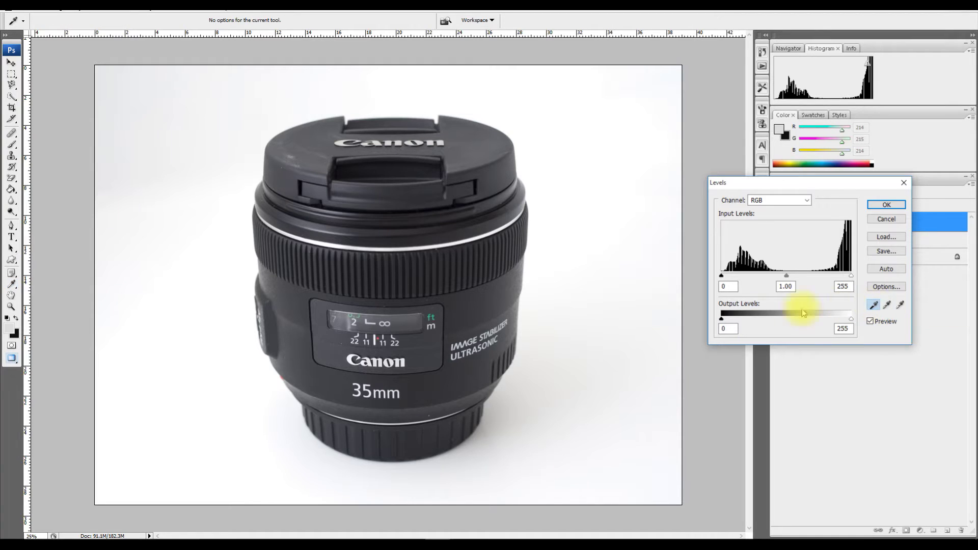
{"action": "left_click", "coordinate": [367, 208]}
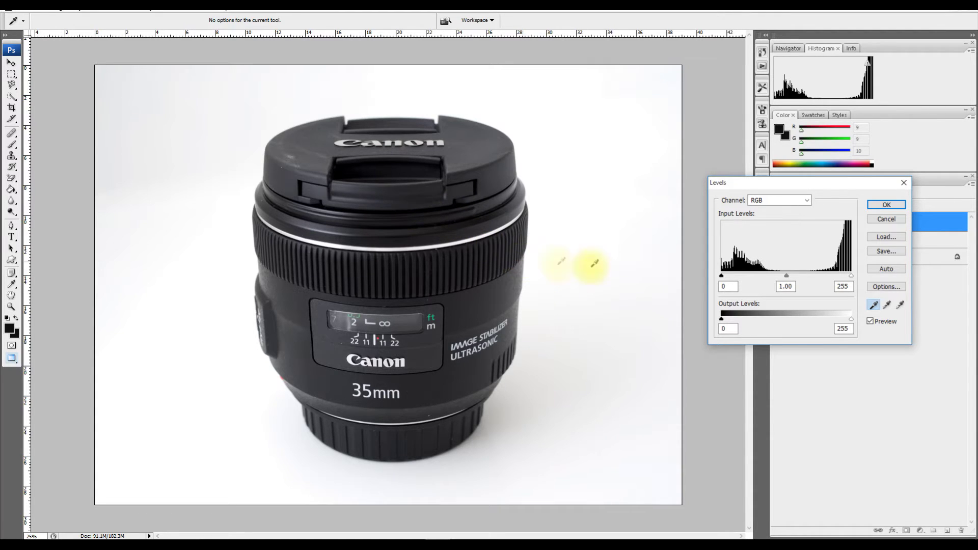
{"action": "left_click", "coordinate": [890, 204]}
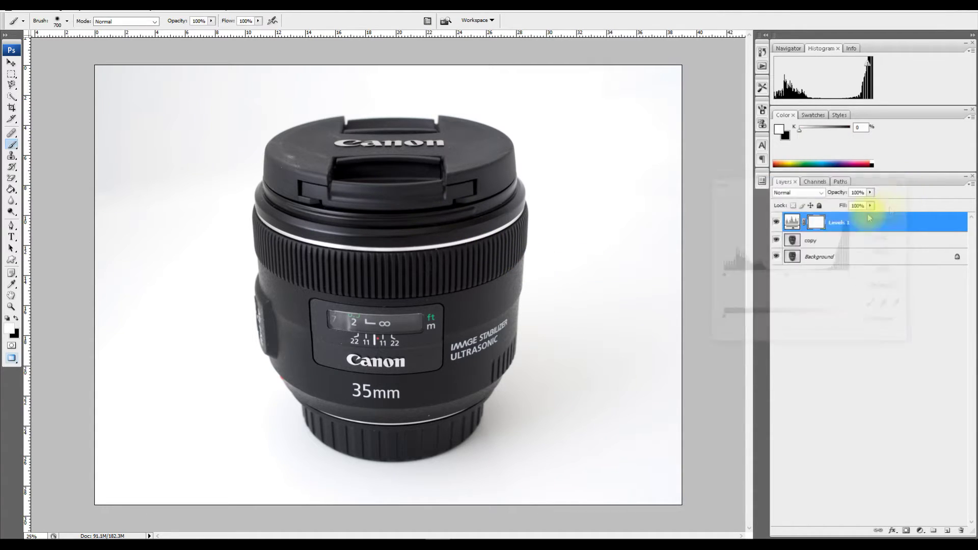
Step: Compare again, leave Levels 1 hidden, and select the copy layer
{"action": "left_click", "coordinate": [775, 223]}
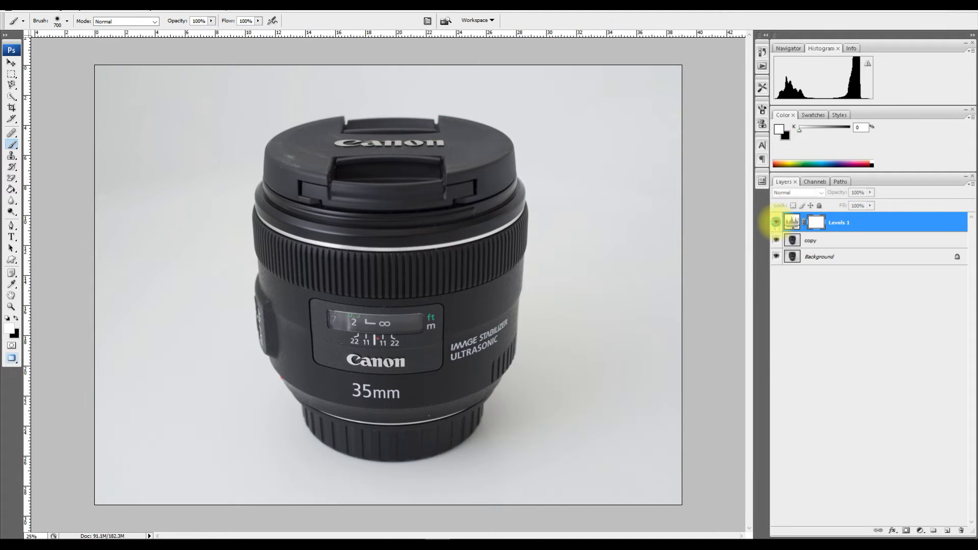
{"action": "left_click", "coordinate": [776, 223]}
{"action": "left_click", "coordinate": [775, 223]}
{"action": "left_click", "coordinate": [775, 223]}
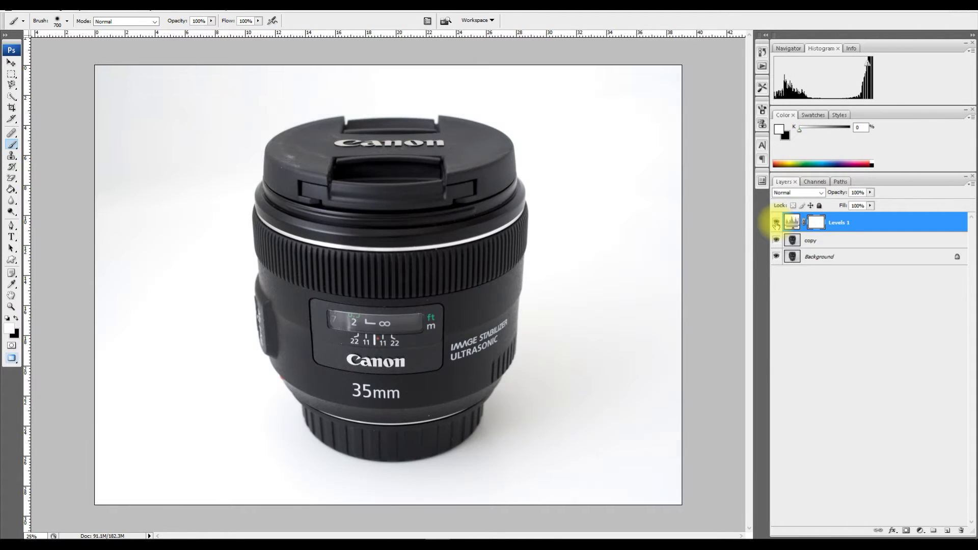
{"action": "left_click", "coordinate": [775, 223]}
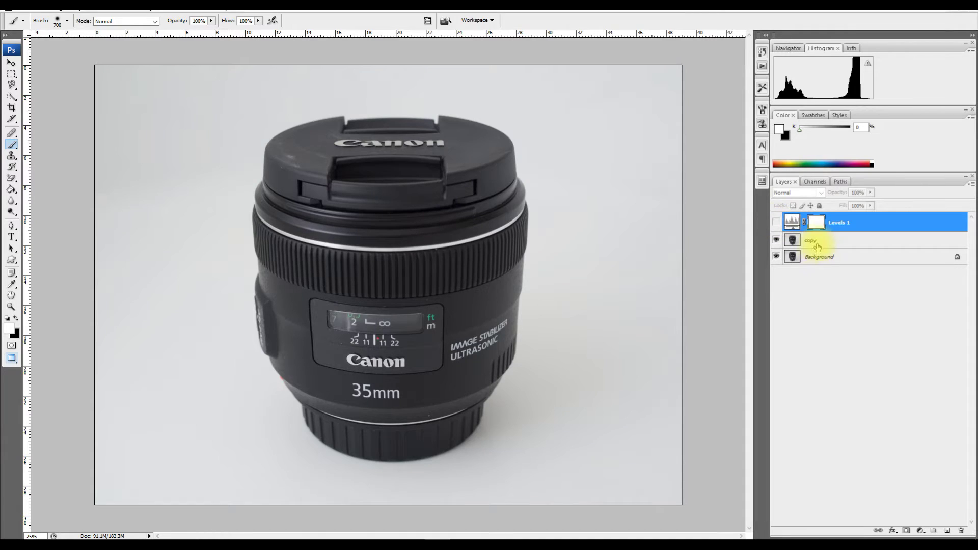
{"action": "left_click", "coordinate": [813, 241]}
Step: Add a Curves adjustment layer with a lifted highlight point and the midpoint removed
{"action": "left_click", "coordinate": [918, 532]}
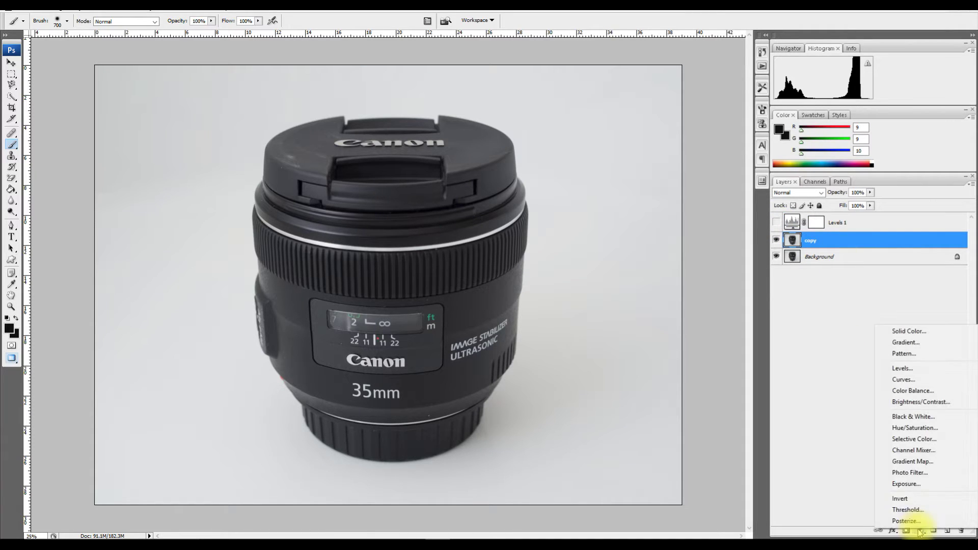
{"action": "left_click", "coordinate": [912, 380]}
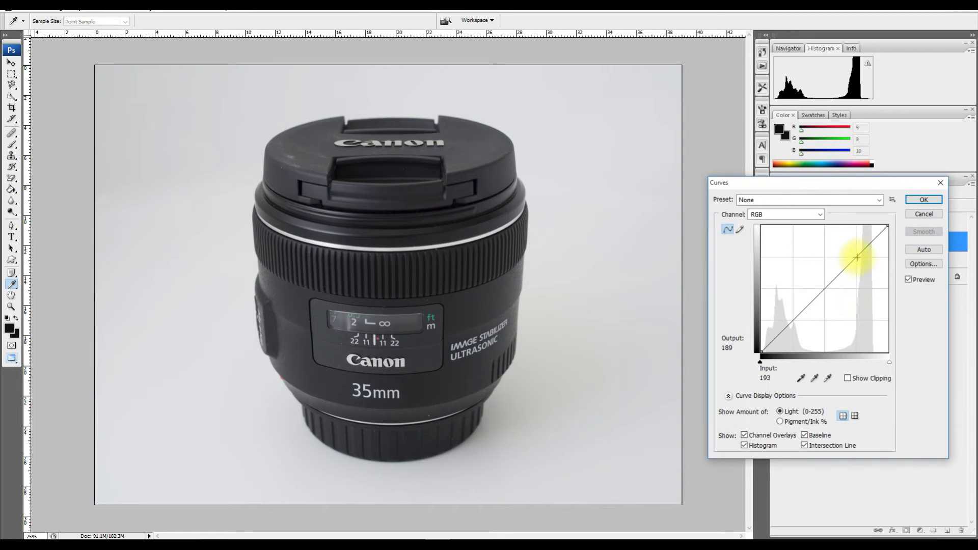
{"action": "left_click", "coordinate": [857, 256]}
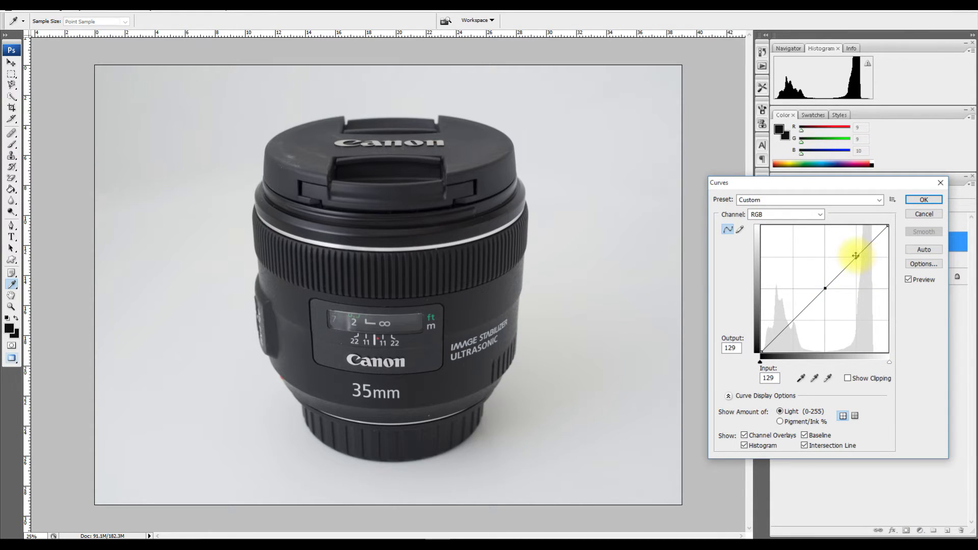
{"action": "left_click_drag", "start_coordinate": [857, 256], "coordinate": [850, 244]}
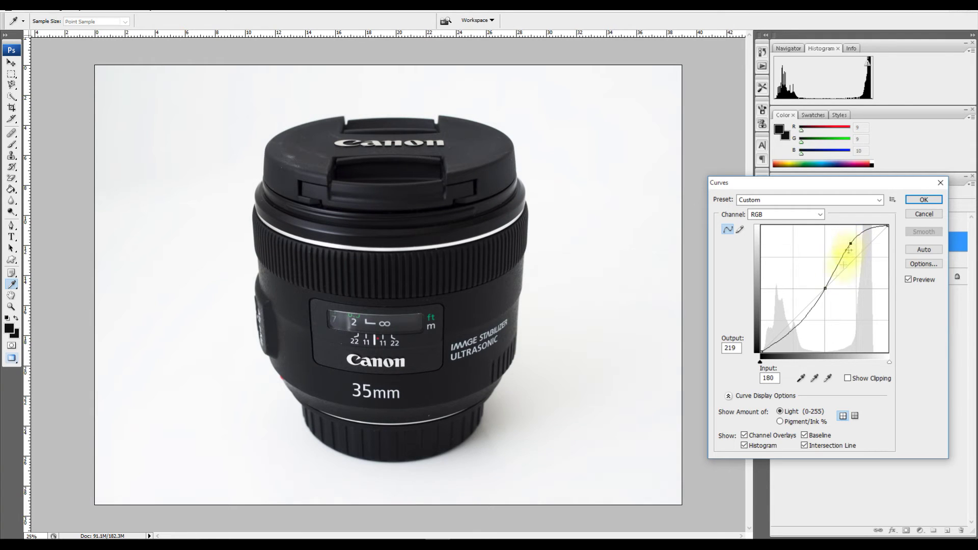
{"action": "left_click", "coordinate": [824, 287]}
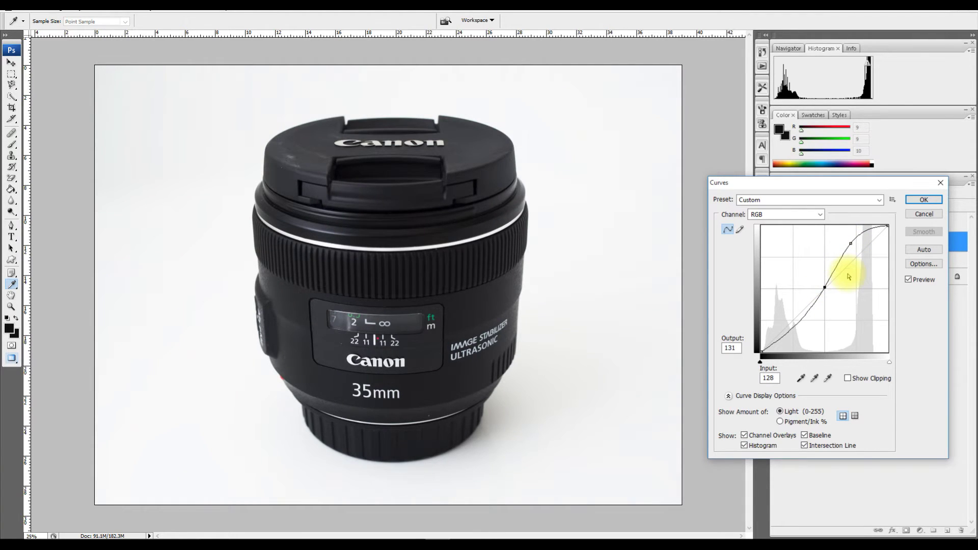
{"action": "key", "text": "Delete"}
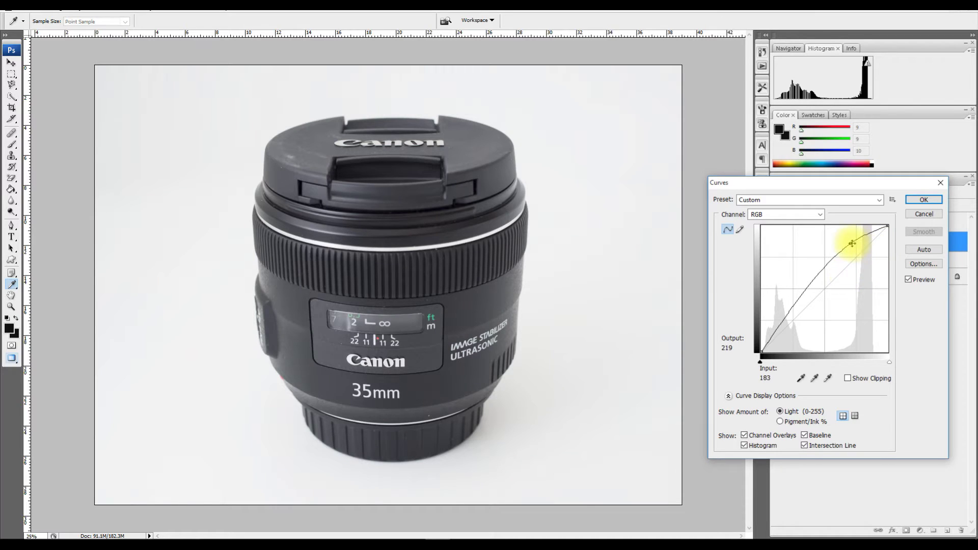
Step: Raise the highlights further, lower the midtones slightly, apply the curve, and set black as foreground
{"action": "left_click_drag", "start_coordinate": [852, 243], "coordinate": [839, 236]}
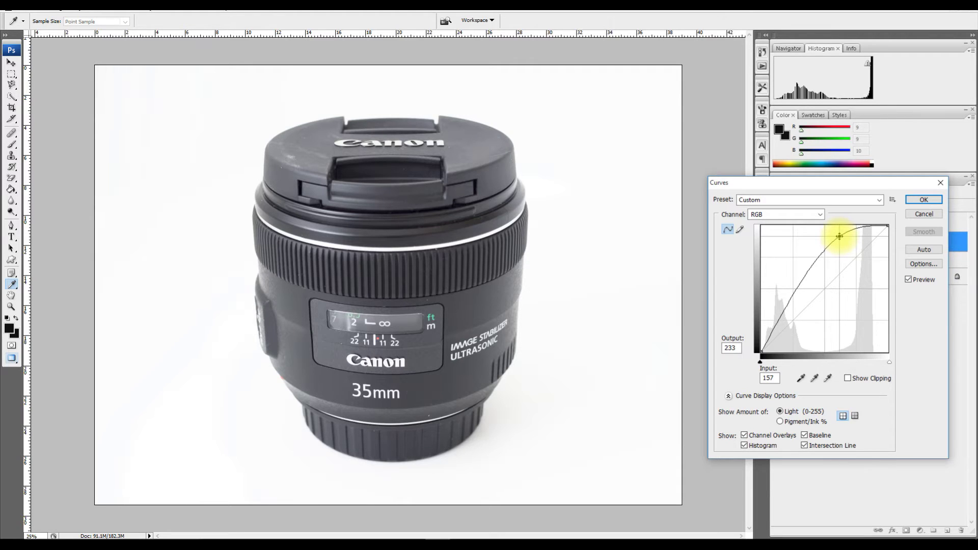
{"action": "left_click_drag", "start_coordinate": [839, 237], "coordinate": [840, 237]}
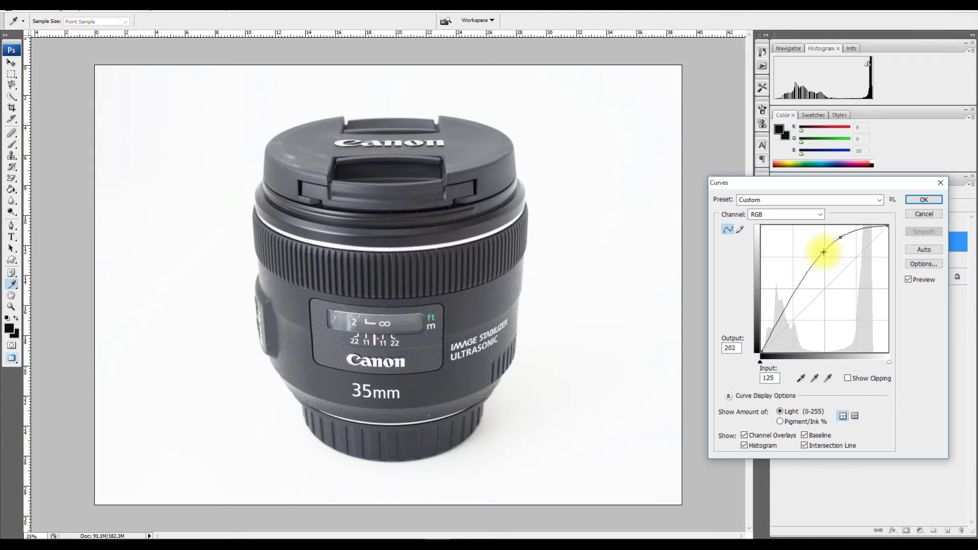
{"action": "left_click_drag", "start_coordinate": [823, 252], "coordinate": [828, 259]}
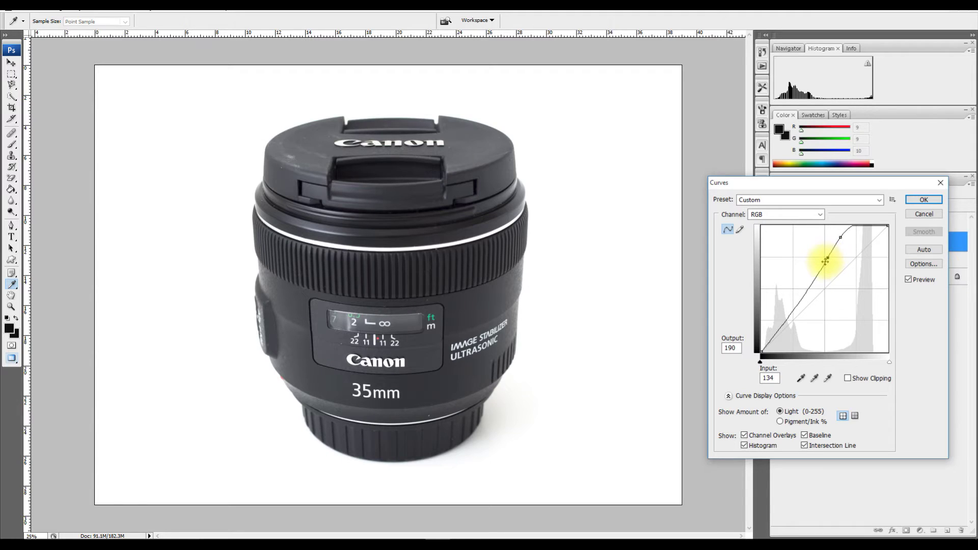
{"action": "left_click", "coordinate": [923, 200]}
{"action": "key", "text": "b"}
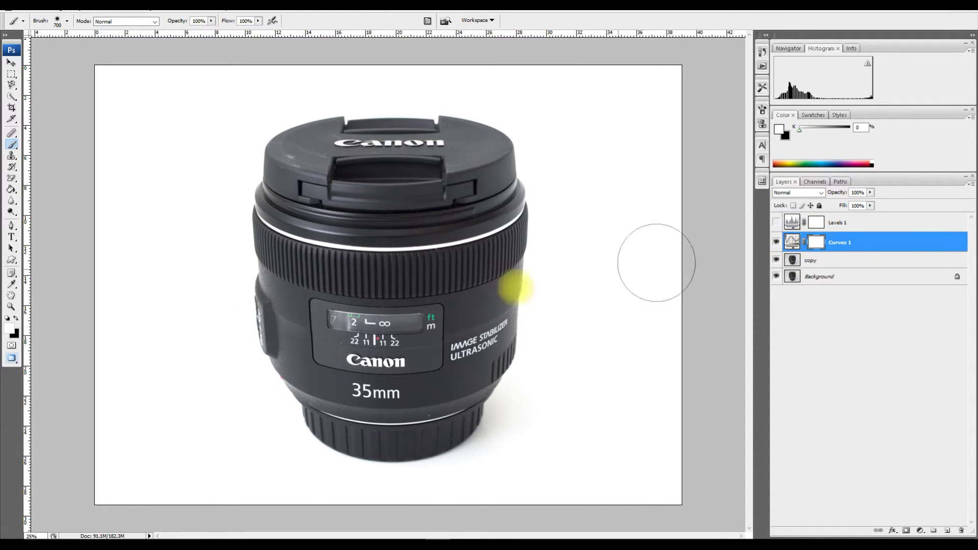
{"action": "left_click", "coordinate": [16, 318]}
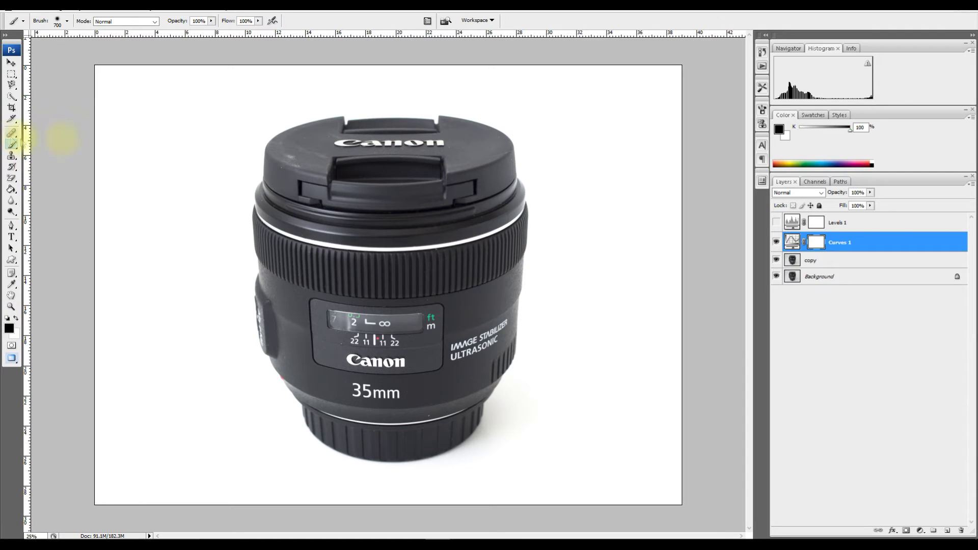
Step: Reduce the brush size for painting the lens on the Curves 1 mask
{"action": "key", "text": "bracketleft"}
{"action": "key", "text": "bracketleft"}
{"action": "key", "text": "bracketleft"}
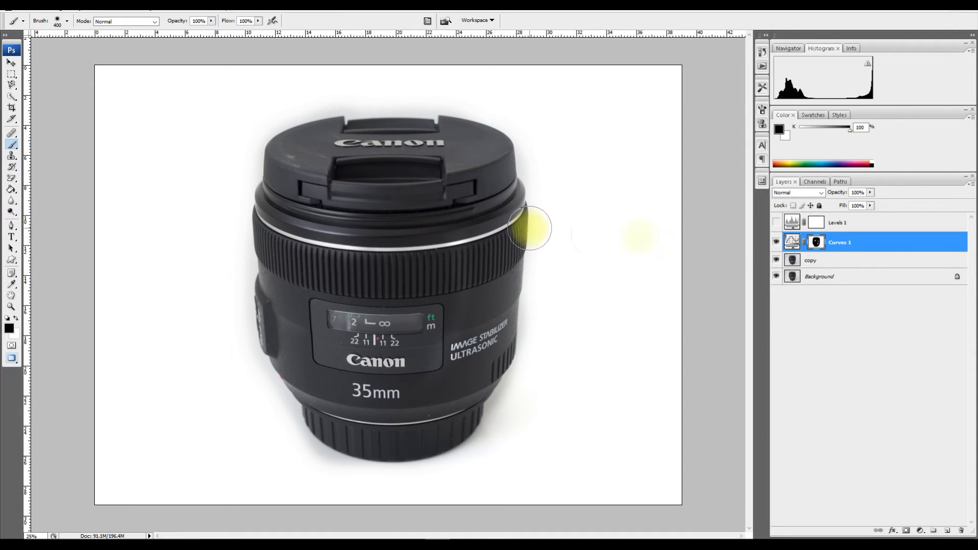
Step: Paint black over the remaining white specks while viewing the Curves 1 mask alone
{"action": "left_click", "coordinate": [816, 243], "text": "alt"}
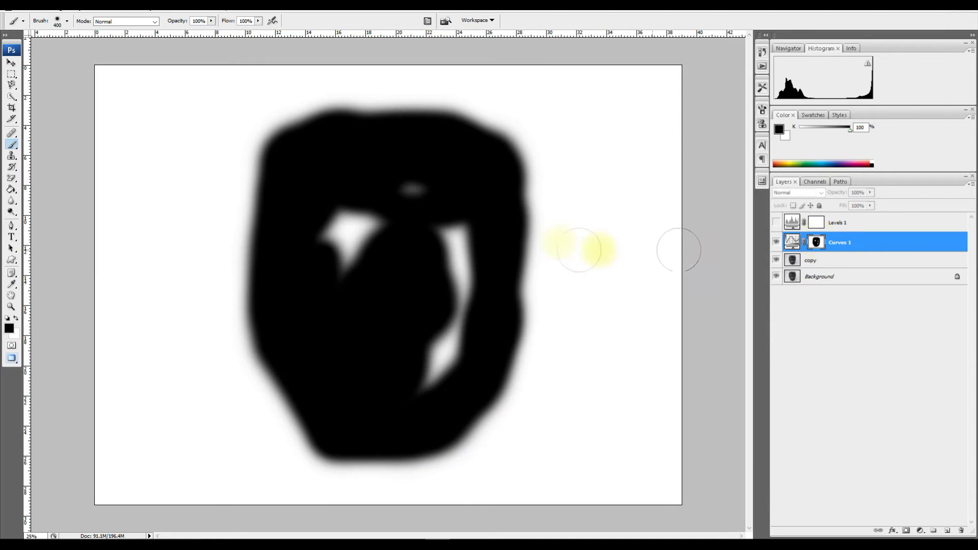
{"action": "mouse_move", "coordinate": [402, 174]}
{"action": "left_mouse_down"}
{"action": "mouse_move", "coordinate": [449, 187]}
{"action": "mouse_move", "coordinate": [362, 230]}
{"action": "mouse_move", "coordinate": [347, 214]}
{"action": "mouse_move", "coordinate": [340, 249]}
{"action": "mouse_move", "coordinate": [322, 261]}
{"action": "mouse_move", "coordinate": [345, 221]}
{"action": "mouse_move", "coordinate": [446, 245]}
{"action": "mouse_move", "coordinate": [455, 333]}
{"action": "mouse_move", "coordinate": [412, 398]}
{"action": "mouse_move", "coordinate": [478, 260]}
{"action": "left_mouse_up"}
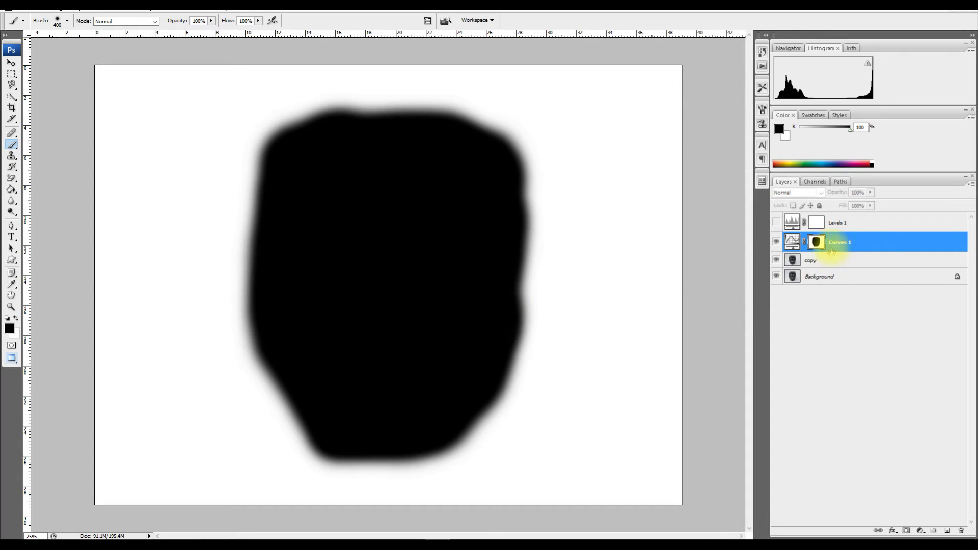
{"action": "left_click", "coordinate": [792, 243]}
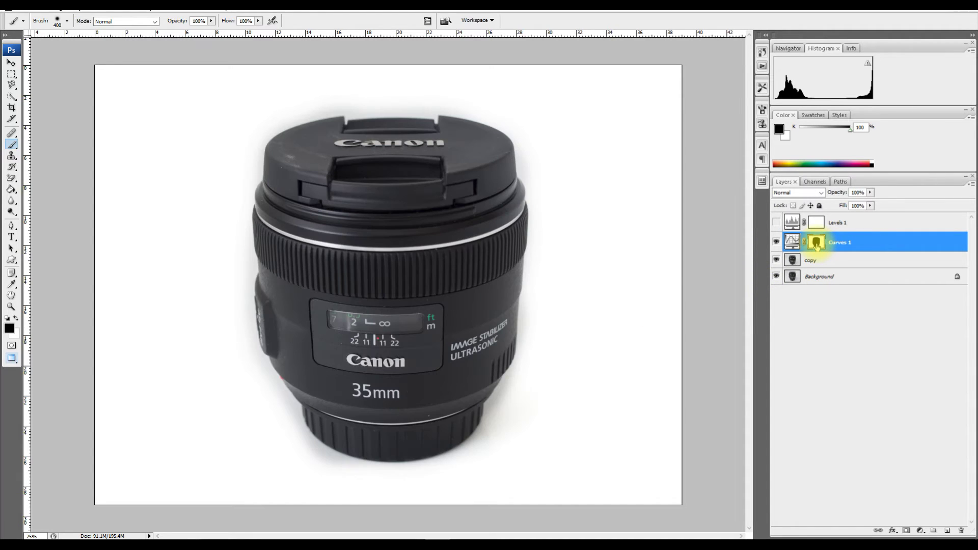
Step: Toggle Curves 1 on and off to compare, ending with it visible
{"action": "left_click", "coordinate": [776, 242]}
{"action": "left_click", "coordinate": [776, 243]}
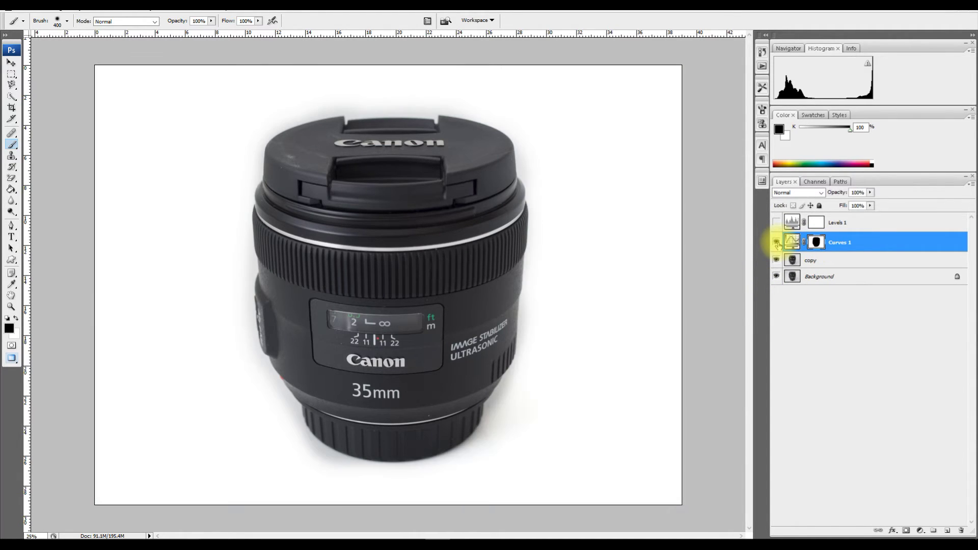
{"action": "left_click", "coordinate": [776, 243]}
{"action": "left_click", "coordinate": [776, 242]}
{"action": "left_click", "coordinate": [776, 242]}
{"action": "left_click", "coordinate": [776, 243]}
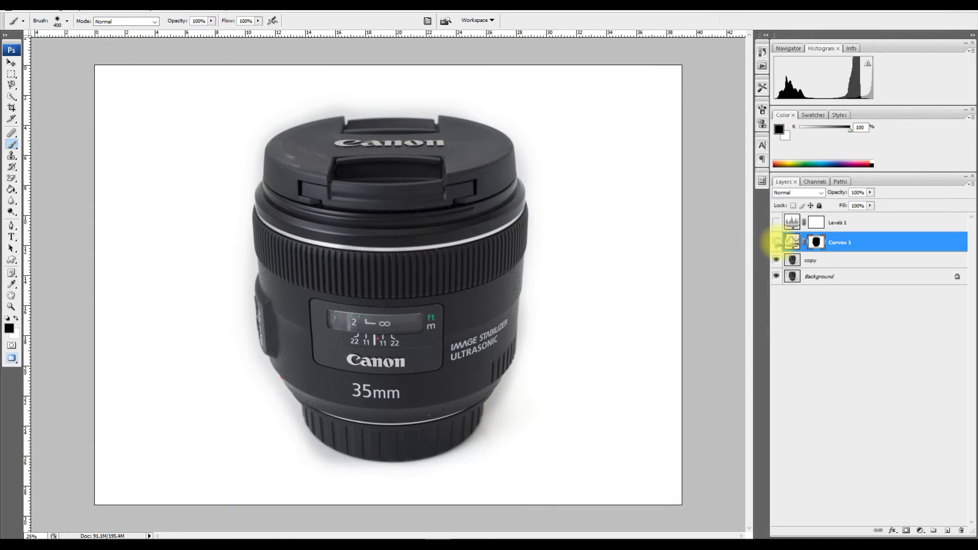
{"action": "left_click", "coordinate": [776, 243]}
{"action": "left_click", "coordinate": [776, 243]}
{"action": "left_click", "coordinate": [776, 243]}
{"action": "left_click", "coordinate": [777, 243]}
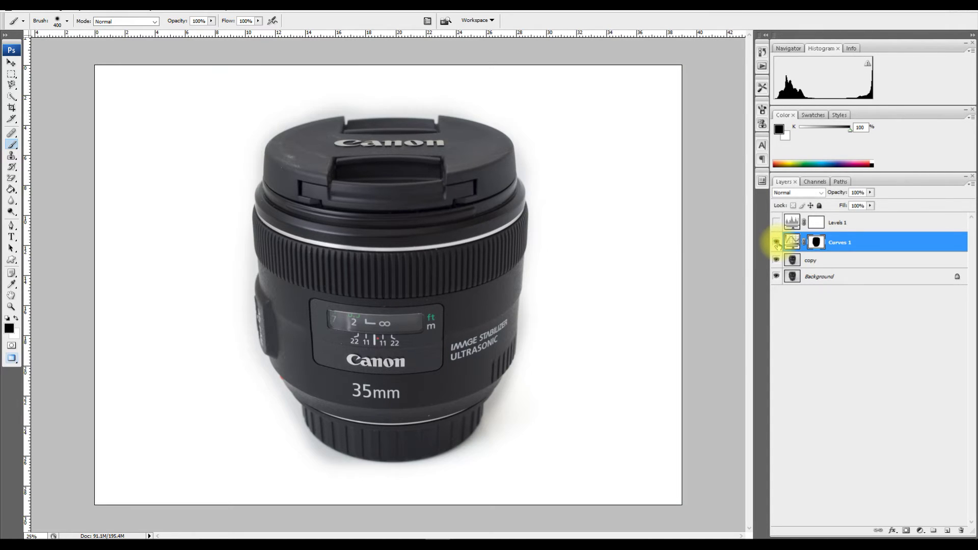
Step: Enlarge the brush and fill the entire Curves 1 mask with white
{"action": "left_click", "coordinate": [817, 243]}
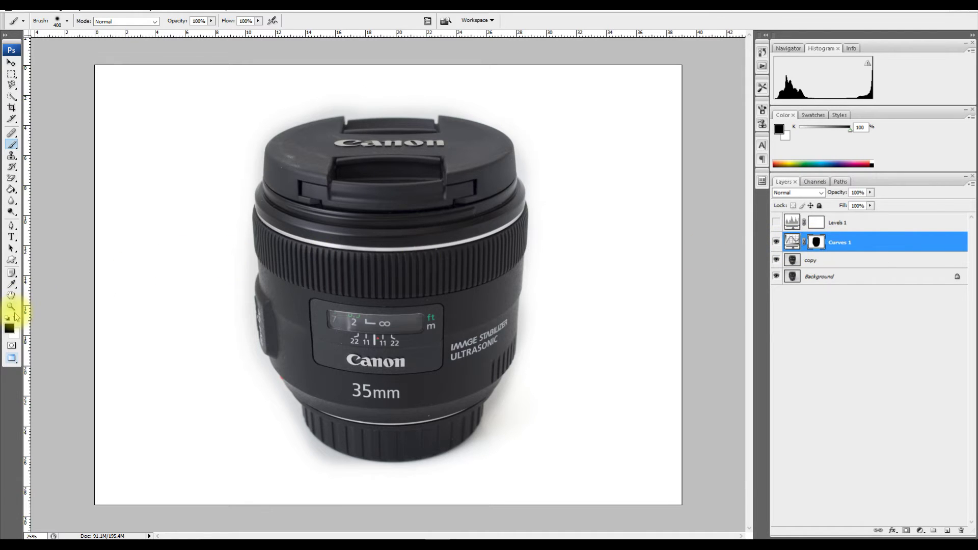
{"action": "key", "text": "bracketright"}
{"action": "key", "text": "bracketright"}
{"action": "key", "text": "bracketright"}
{"action": "key", "text": "bracketright"}
{"action": "key", "text": "bracketright"}
{"action": "key", "text": "bracketright"}
{"action": "key", "text": "bracketright"}
{"action": "key", "text": "bracketright"}
{"action": "key", "text": "bracketright"}
{"action": "key", "text": "bracketright"}
{"action": "key", "text": "bracketright"}
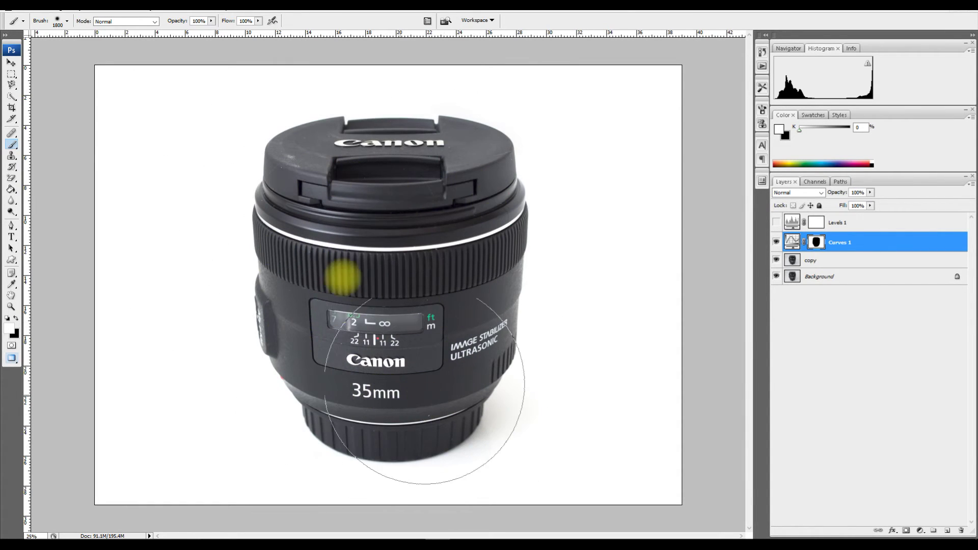
{"action": "left_click", "coordinate": [497, 278]}
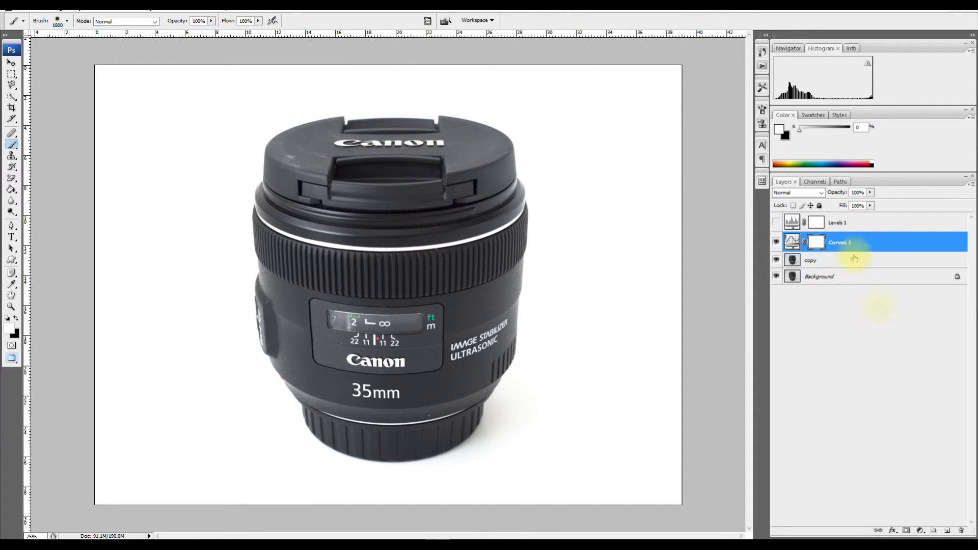
Step: Delete the Curves 1 layer mask and then the Curves 1 layer itself
{"action": "left_click", "coordinate": [959, 531]}
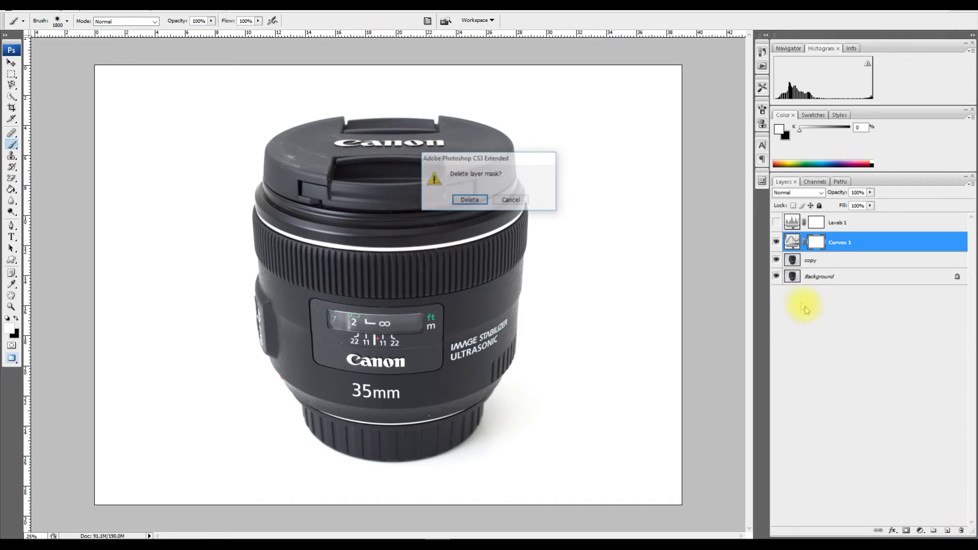
{"action": "left_click", "coordinate": [464, 198]}
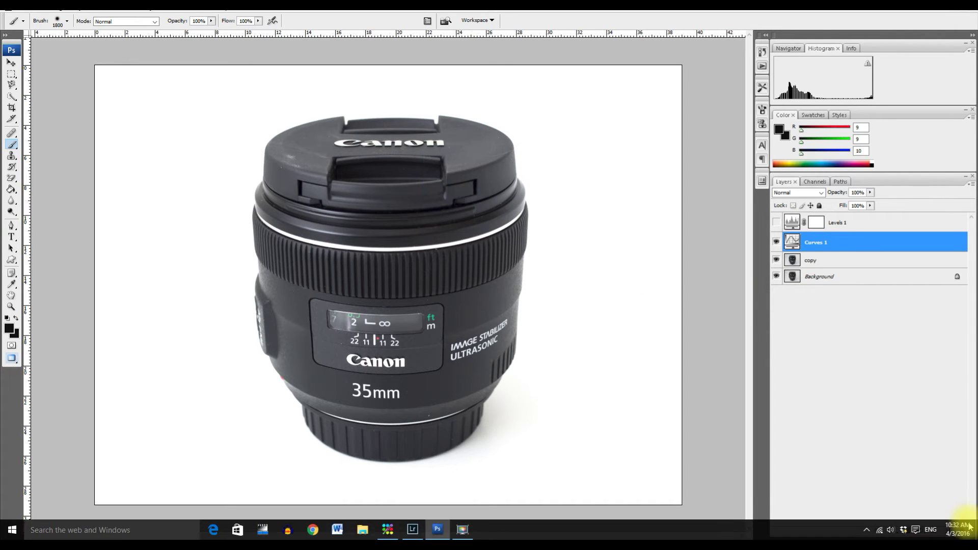
{"action": "left_click", "coordinate": [961, 531]}
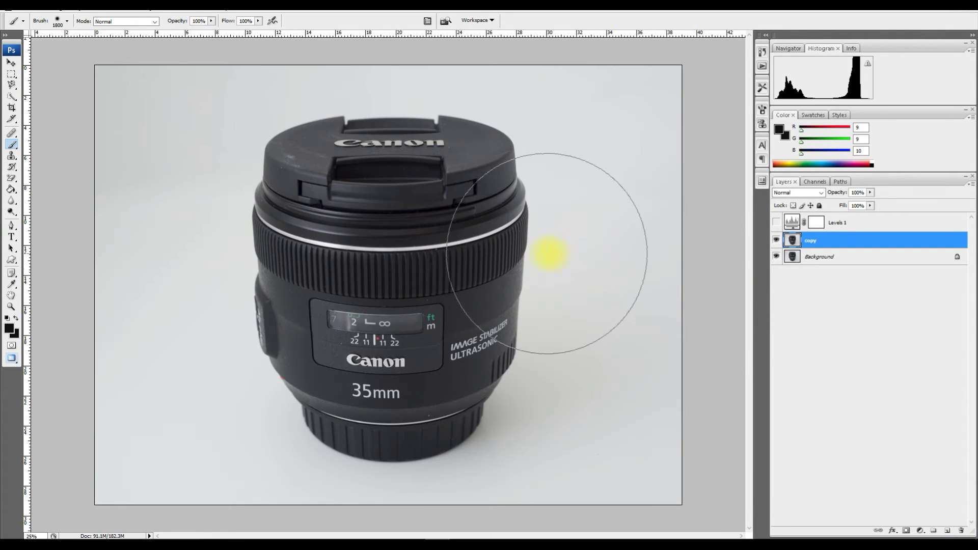
Step: Add a new Curves adjustment mapping input 119 to 248 to whiten the backdrop
{"action": "left_click", "coordinate": [919, 529]}
{"action": "left_click", "coordinate": [897, 387]}
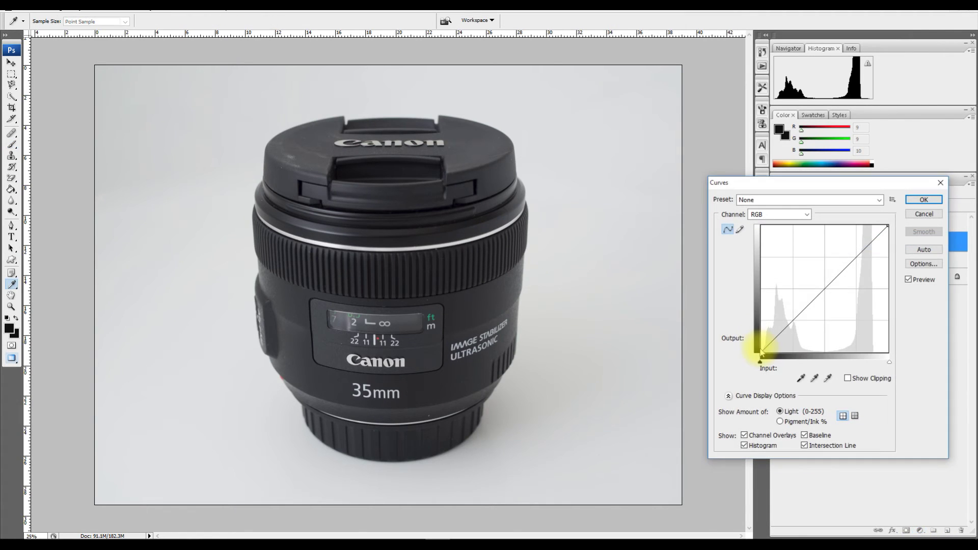
{"action": "left_click_drag", "start_coordinate": [839, 272], "coordinate": [805, 229]}
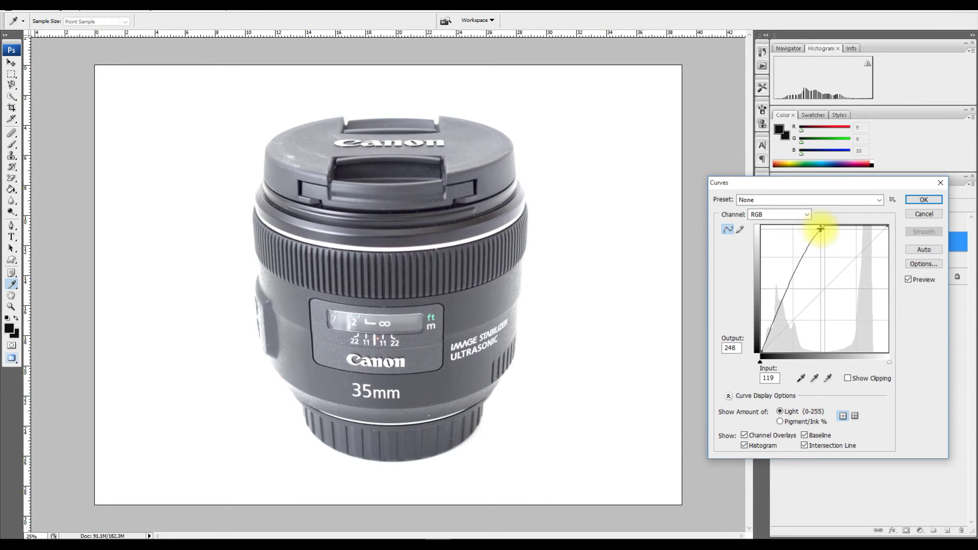
{"action": "left_click", "coordinate": [934, 202]}
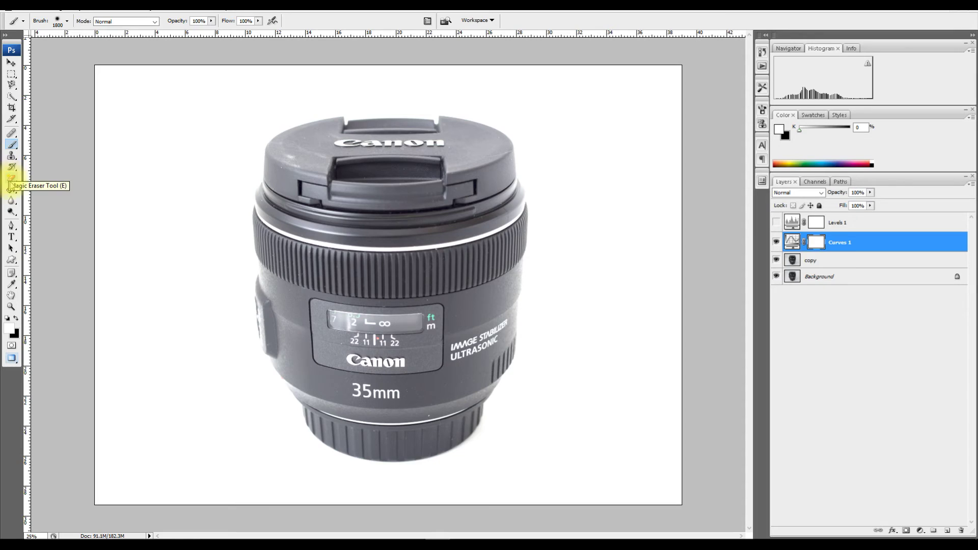
Step: Select the History Brush Tool and merge Curves 1 with the copy layer
{"action": "left_click", "coordinate": [15, 148]}
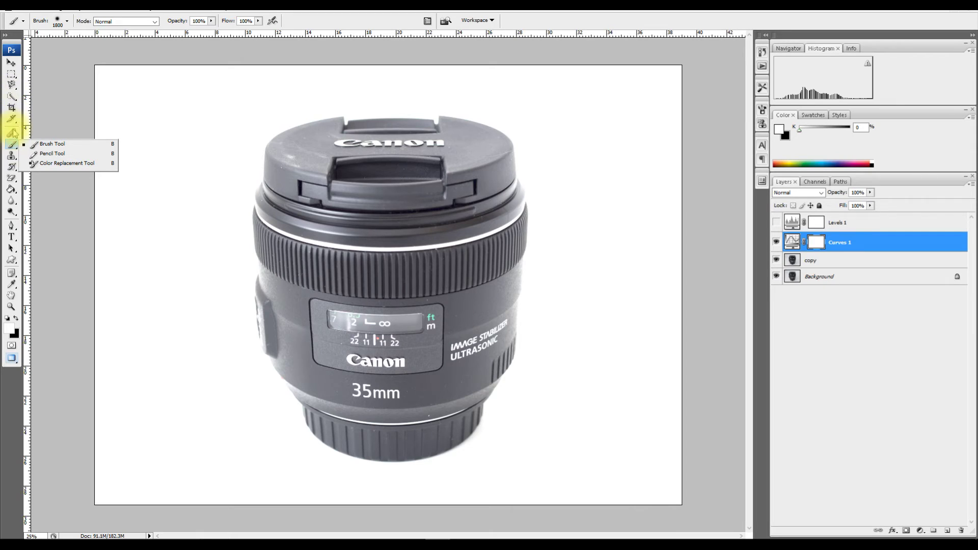
{"action": "left_click", "coordinate": [11, 169]}
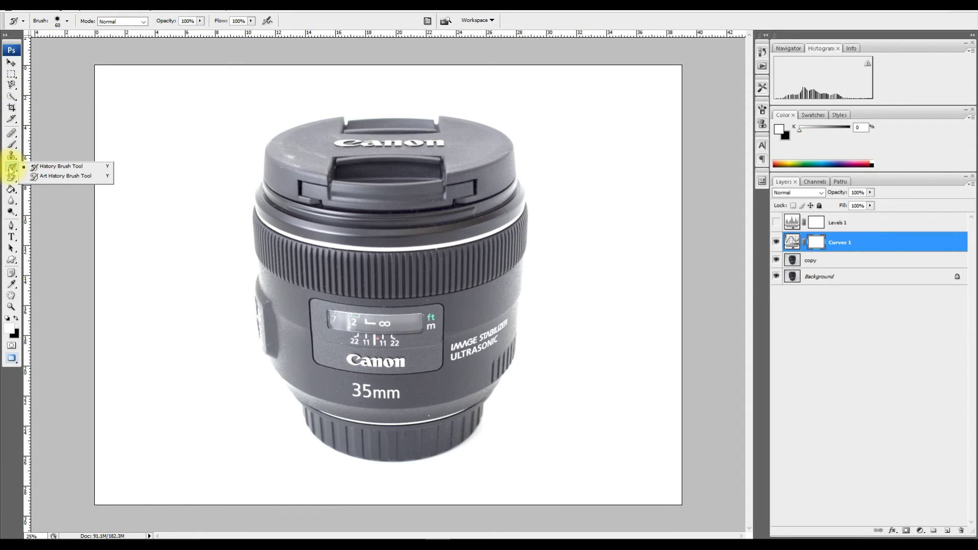
{"action": "left_click", "coordinate": [41, 168]}
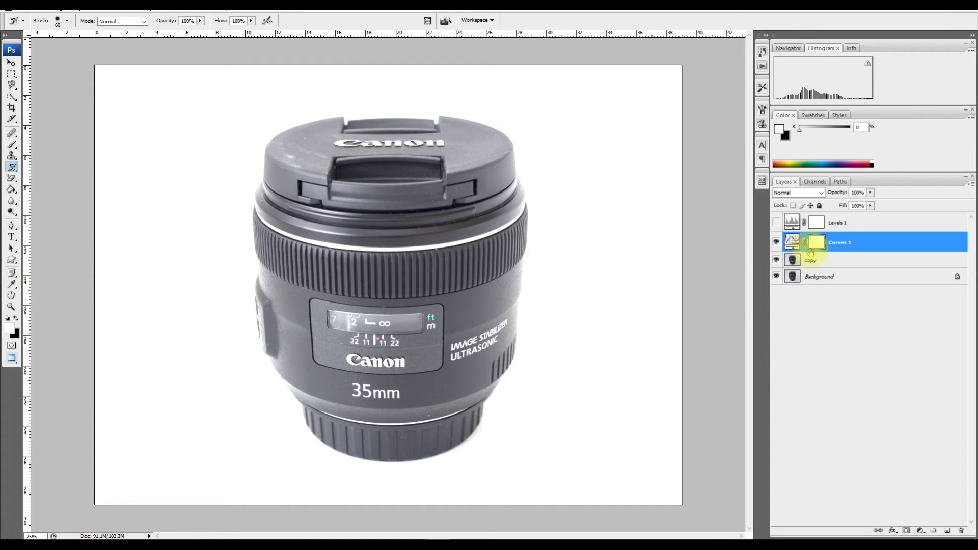
{"action": "left_click", "coordinate": [829, 262], "text": "shift"}
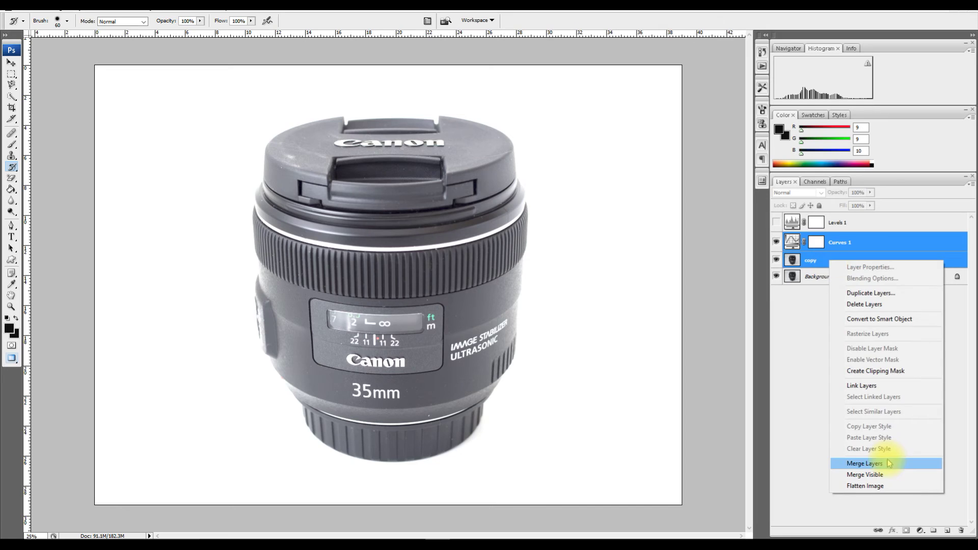
{"action": "left_click", "coordinate": [886, 462]}
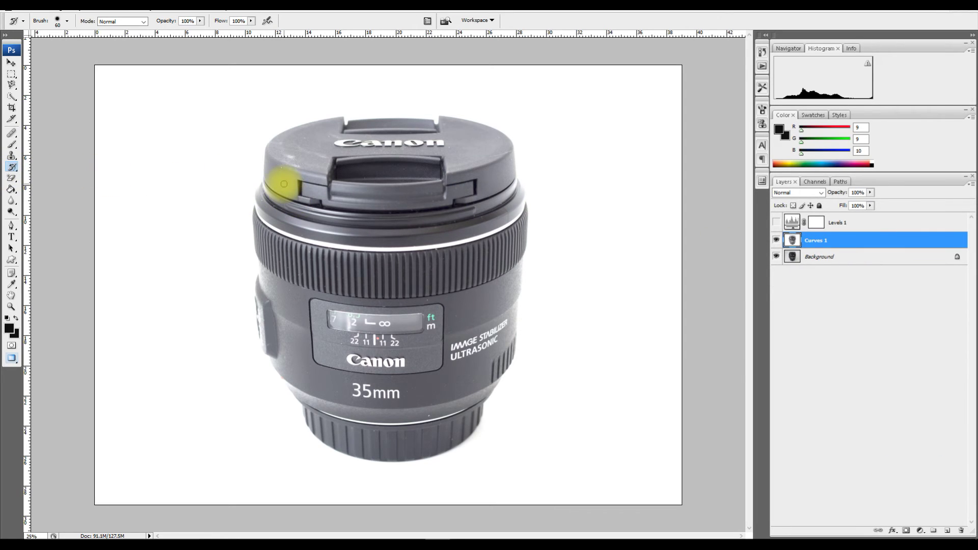
Step: Resize the History Brush and paint over the lens body, cap and left edge to restore dark detail
{"action": "key", "text": "bracketright"}
{"action": "key", "text": "bracketright"}
{"action": "key", "text": "bracketright"}
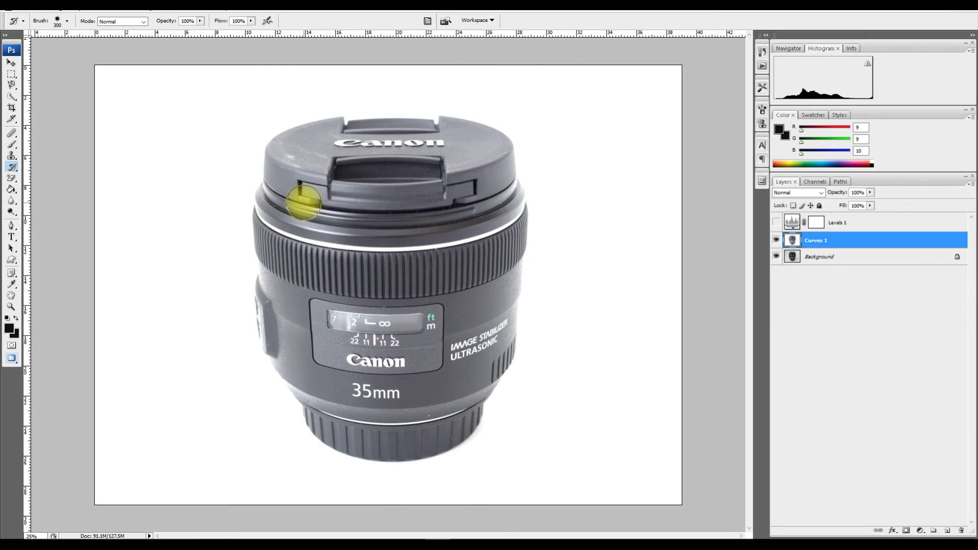
{"action": "key", "text": "bracketright"}
{"action": "key", "text": "bracketright"}
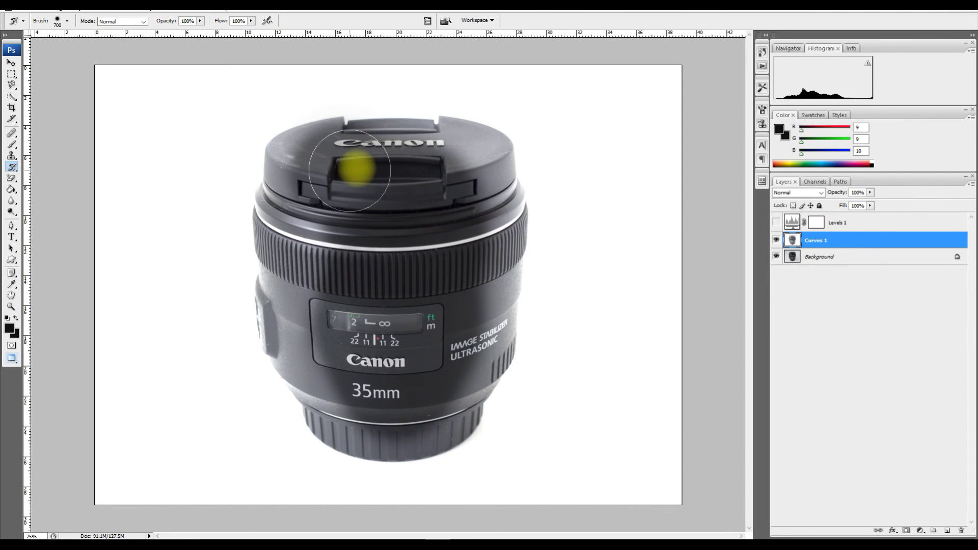
{"action": "key", "text": "bracketleft"}
{"action": "key", "text": "bracketleft"}
{"action": "key", "text": "bracketleft"}
{"action": "key", "text": "bracketleft"}
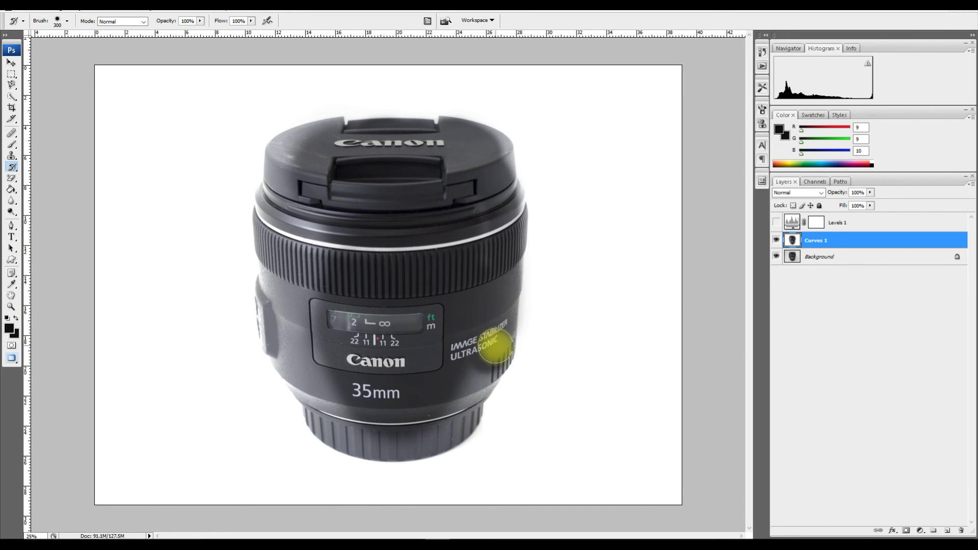
{"action": "mouse_move", "coordinate": [458, 407]}
{"action": "left_mouse_down"}
{"action": "mouse_move", "coordinate": [386, 437]}
{"action": "mouse_move", "coordinate": [346, 433]}
{"action": "mouse_move", "coordinate": [325, 416]}
{"action": "mouse_move", "coordinate": [317, 390]}
{"action": "mouse_move", "coordinate": [334, 384]}
{"action": "mouse_move", "coordinate": [341, 399]}
{"action": "mouse_move", "coordinate": [309, 316]}
{"action": "mouse_move", "coordinate": [309, 359]}
{"action": "mouse_move", "coordinate": [276, 324]}
{"action": "mouse_move", "coordinate": [278, 268]}
{"action": "mouse_move", "coordinate": [304, 273]}
{"action": "mouse_move", "coordinate": [324, 244]}
{"action": "mouse_move", "coordinate": [286, 173]}
{"action": "mouse_move", "coordinate": [286, 145]}
{"action": "mouse_move", "coordinate": [457, 131]}
{"action": "mouse_move", "coordinate": [489, 145]}
{"action": "mouse_move", "coordinate": [503, 170]}
{"action": "mouse_move", "coordinate": [508, 251]}
{"action": "mouse_move", "coordinate": [487, 264]}
{"action": "mouse_move", "coordinate": [474, 219]}
{"action": "mouse_move", "coordinate": [369, 215]}
{"action": "mouse_move", "coordinate": [293, 239]}
{"action": "mouse_move", "coordinate": [276, 234]}
{"action": "mouse_move", "coordinate": [272, 205]}
{"action": "mouse_move", "coordinate": [275, 295]}
{"action": "mouse_move", "coordinate": [294, 367]}
{"action": "mouse_move", "coordinate": [317, 382]}
{"action": "mouse_move", "coordinate": [309, 386]}
{"action": "mouse_move", "coordinate": [342, 432]}
{"action": "mouse_move", "coordinate": [368, 441]}
{"action": "mouse_move", "coordinate": [413, 445]}
{"action": "mouse_move", "coordinate": [457, 421]}
{"action": "mouse_move", "coordinate": [467, 380]}
{"action": "mouse_move", "coordinate": [495, 346]}
{"action": "mouse_move", "coordinate": [491, 254]}
{"action": "mouse_move", "coordinate": [499, 257]}
{"action": "mouse_move", "coordinate": [502, 200]}
{"action": "mouse_move", "coordinate": [382, 229]}
{"action": "mouse_move", "coordinate": [301, 378]}
{"action": "mouse_move", "coordinate": [270, 312]}
{"action": "mouse_move", "coordinate": [270, 197]}
{"action": "mouse_move", "coordinate": [283, 150]}
{"action": "mouse_move", "coordinate": [403, 134]}
{"action": "mouse_move", "coordinate": [484, 148]}
{"action": "mouse_move", "coordinate": [504, 163]}
{"action": "mouse_move", "coordinate": [510, 229]}
{"action": "mouse_move", "coordinate": [481, 393]}
{"action": "mouse_move", "coordinate": [448, 426]}
{"action": "mouse_move", "coordinate": [395, 433]}
{"action": "mouse_move", "coordinate": [318, 405]}
{"action": "mouse_move", "coordinate": [371, 441]}
{"action": "mouse_move", "coordinate": [492, 459]}
{"action": "left_mouse_up"}
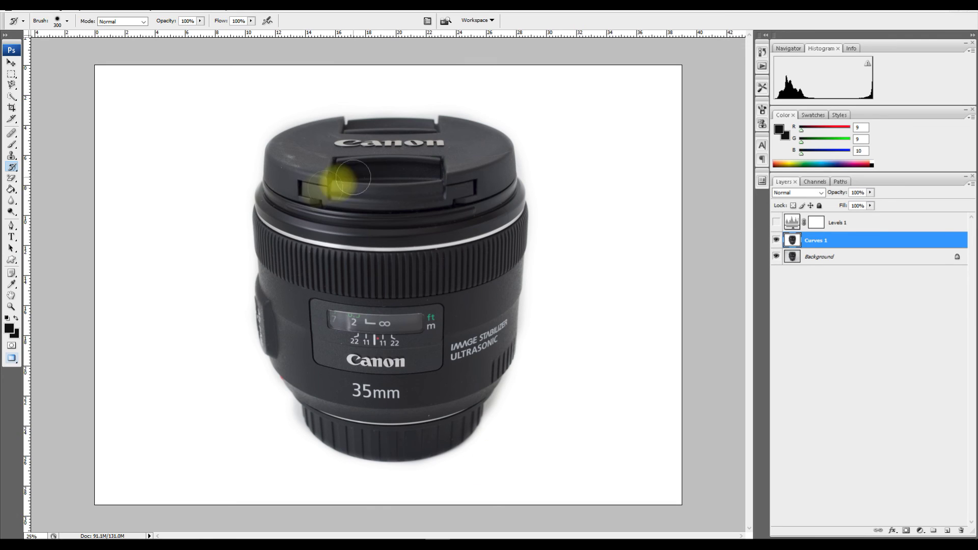
{"action": "mouse_move", "coordinate": [334, 179]}
{"action": "left_mouse_down"}
{"action": "mouse_move", "coordinate": [335, 359]}
{"action": "mouse_move", "coordinate": [307, 426]}
{"action": "mouse_move", "coordinate": [321, 437]}
{"action": "mouse_move", "coordinate": [313, 430]}
{"action": "mouse_move", "coordinate": [640, 485]}
{"action": "left_mouse_up"}
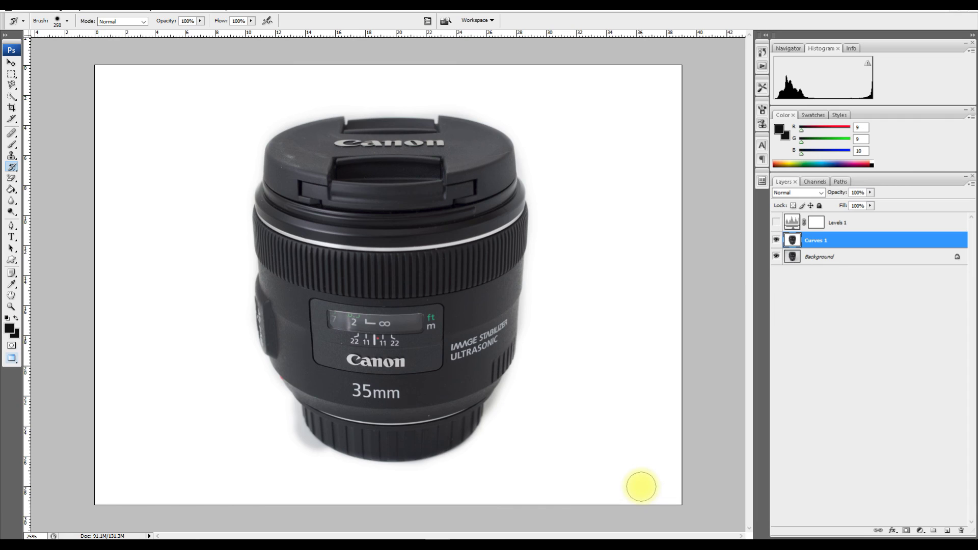
{"action": "mouse_move", "coordinate": [258, 310]}
{"action": "left_mouse_down"}
{"action": "mouse_move", "coordinate": [303, 337]}
{"action": "mouse_move", "coordinate": [317, 440]}
{"action": "mouse_move", "coordinate": [379, 455]}
{"action": "mouse_move", "coordinate": [451, 451]}
{"action": "mouse_move", "coordinate": [478, 435]}
{"action": "mouse_move", "coordinate": [493, 385]}
{"action": "mouse_move", "coordinate": [439, 397]}
{"action": "mouse_move", "coordinate": [498, 512]}
{"action": "mouse_move", "coordinate": [541, 536]}
{"action": "mouse_move", "coordinate": [346, 365]}
{"action": "mouse_move", "coordinate": [308, 399]}
{"action": "mouse_move", "coordinate": [327, 433]}
{"action": "mouse_move", "coordinate": [447, 448]}
{"action": "mouse_move", "coordinate": [329, 441]}
{"action": "mouse_move", "coordinate": [399, 436]}
{"action": "mouse_move", "coordinate": [386, 428]}
{"action": "mouse_move", "coordinate": [422, 451]}
{"action": "mouse_move", "coordinate": [516, 416]}
{"action": "mouse_move", "coordinate": [502, 398]}
{"action": "mouse_move", "coordinate": [472, 461]}
{"action": "mouse_move", "coordinate": [305, 419]}
{"action": "mouse_move", "coordinate": [427, 359]}
{"action": "mouse_move", "coordinate": [415, 332]}
{"action": "mouse_move", "coordinate": [367, 308]}
{"action": "left_mouse_up"}
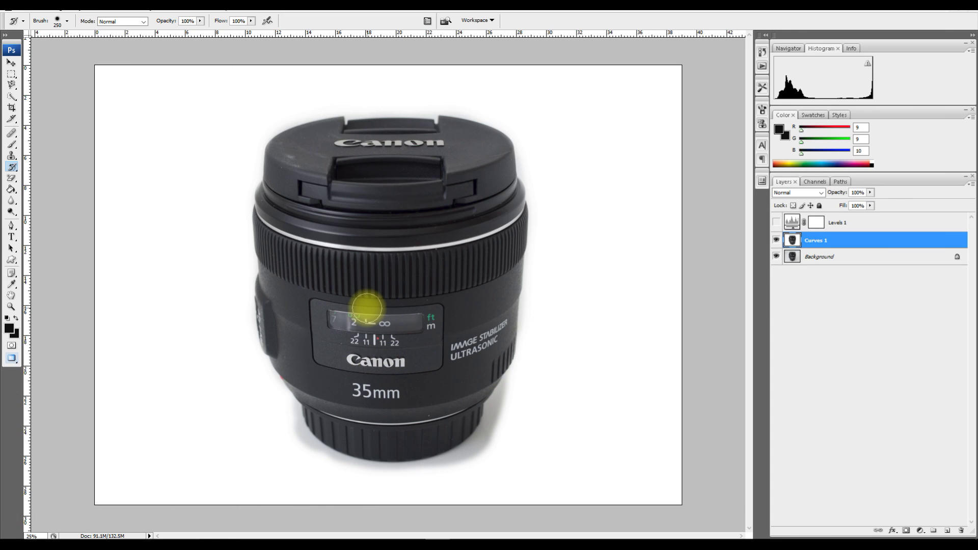